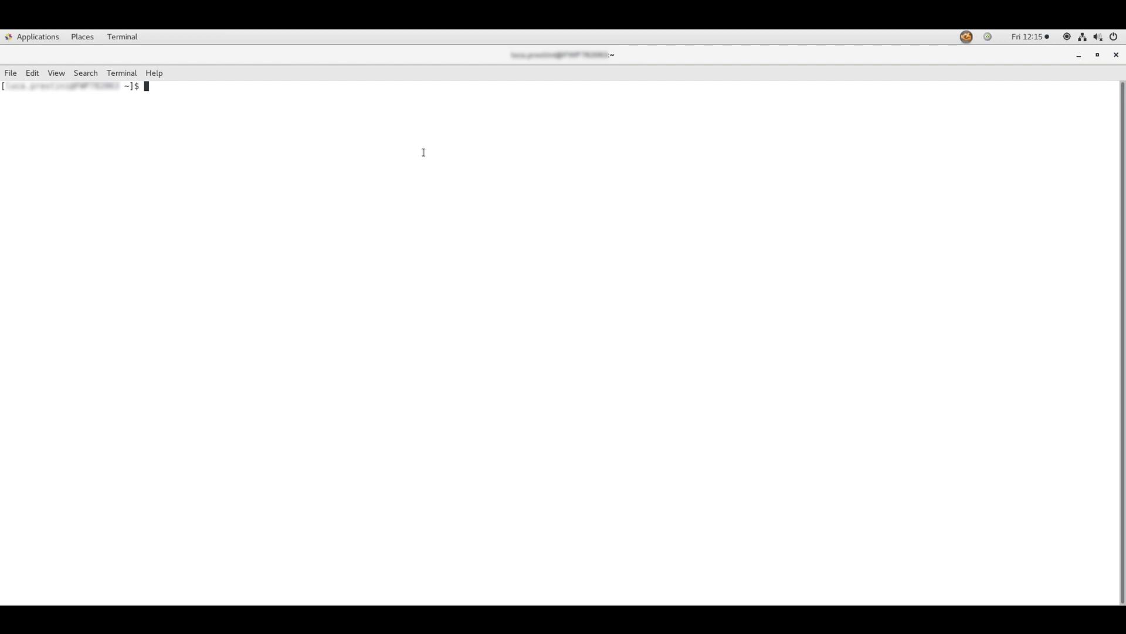
text(vi .bashrc)
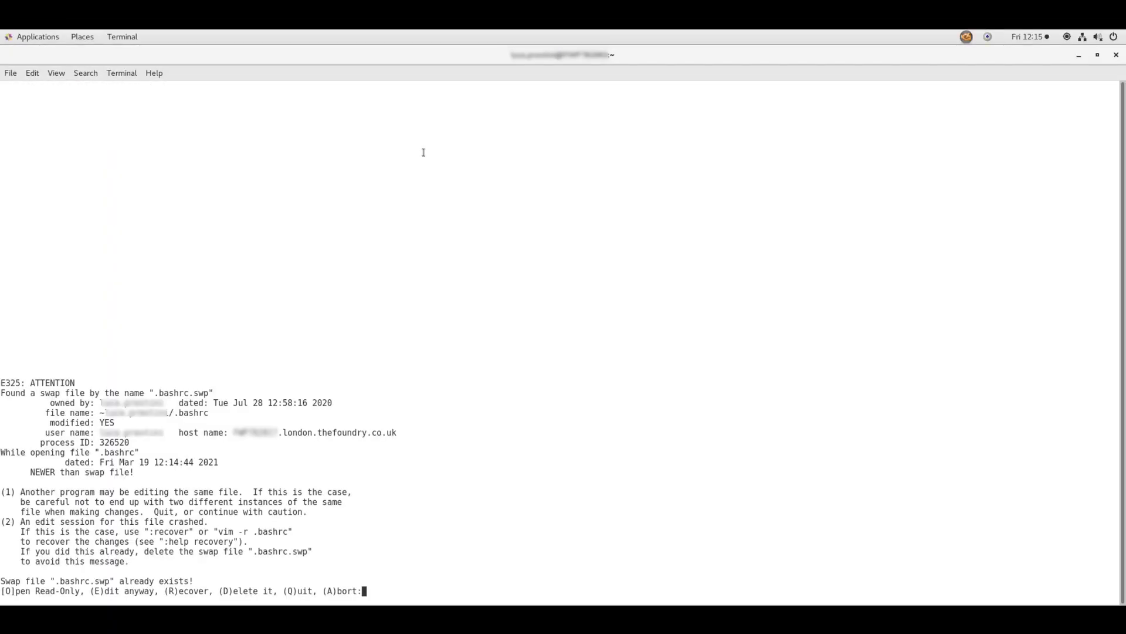
key(e)
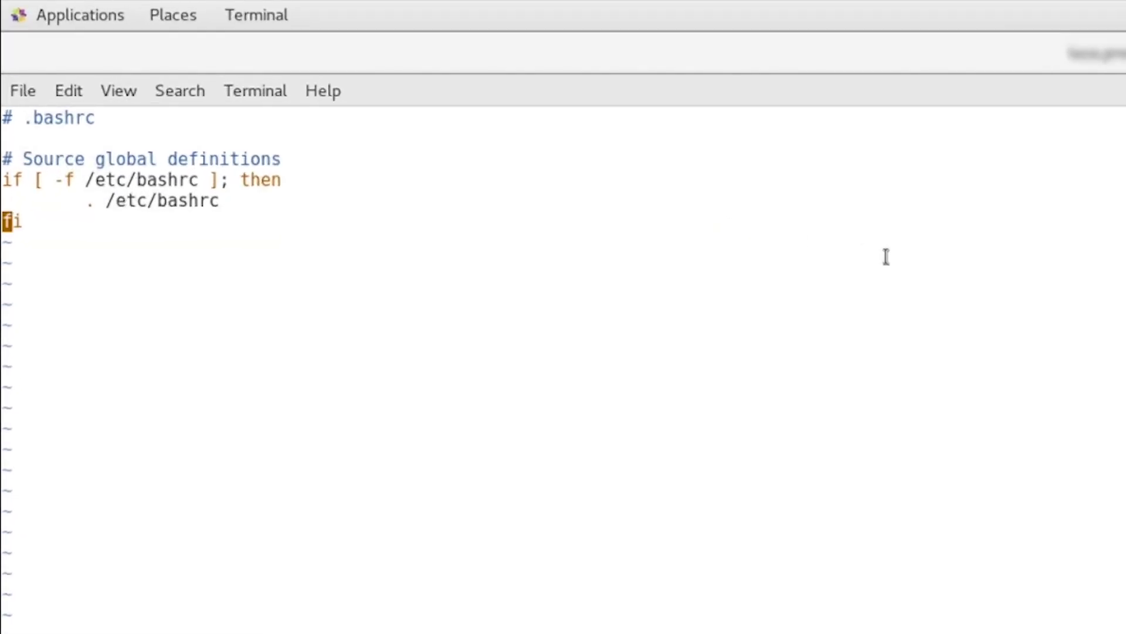
key(A)
key(Return)
key(Return)
text(export)
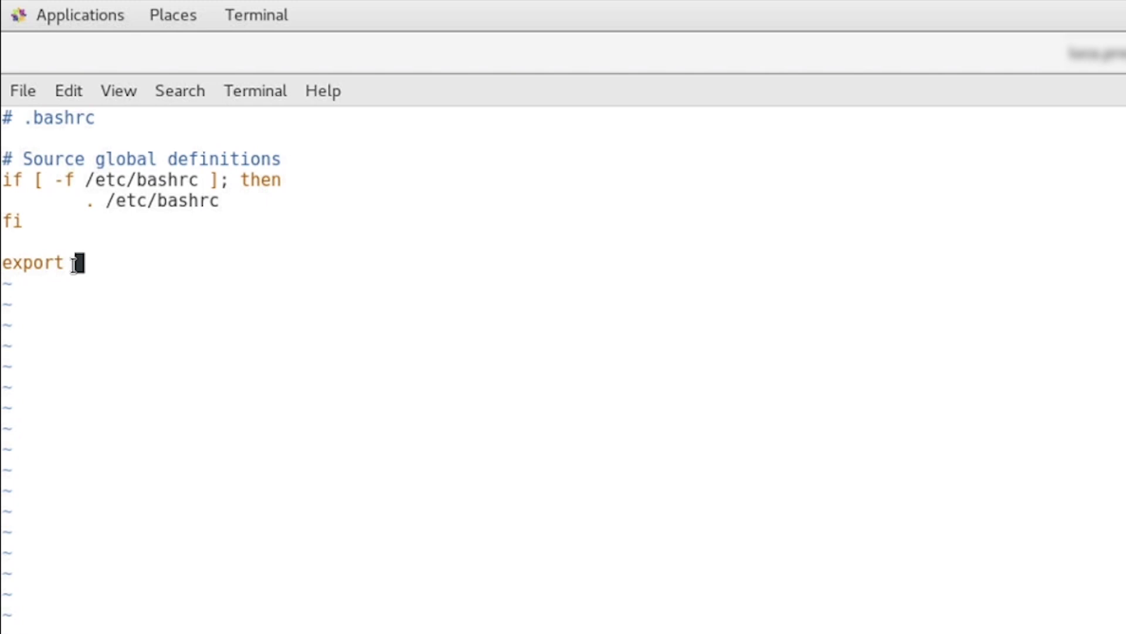
right_click(78, 264)
click(176, 387)
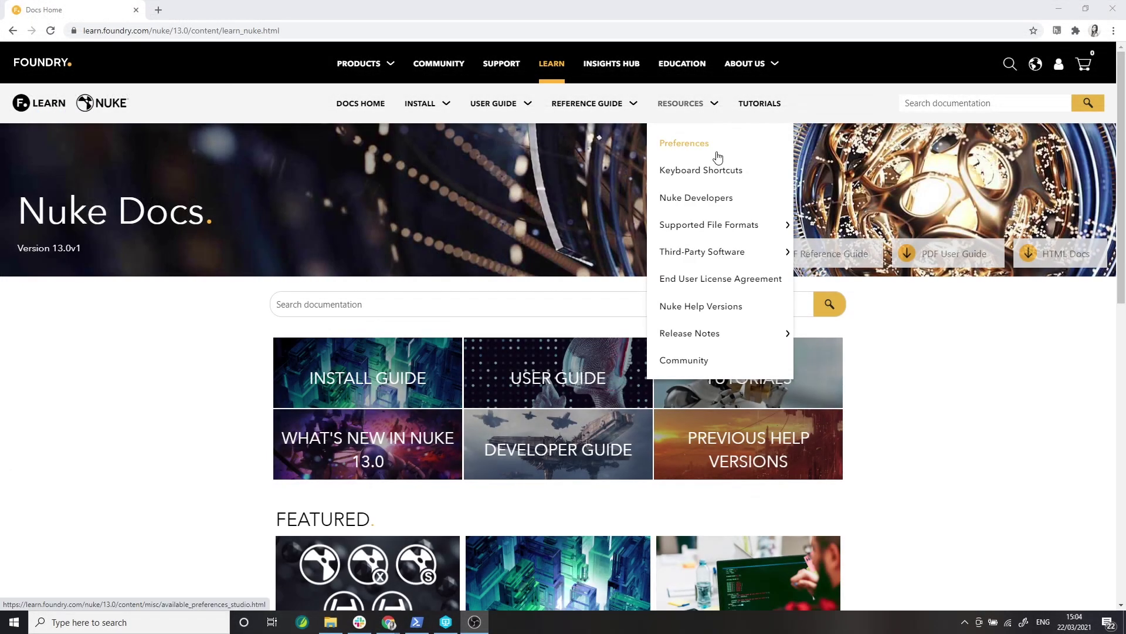
mouse_move(720, 342)
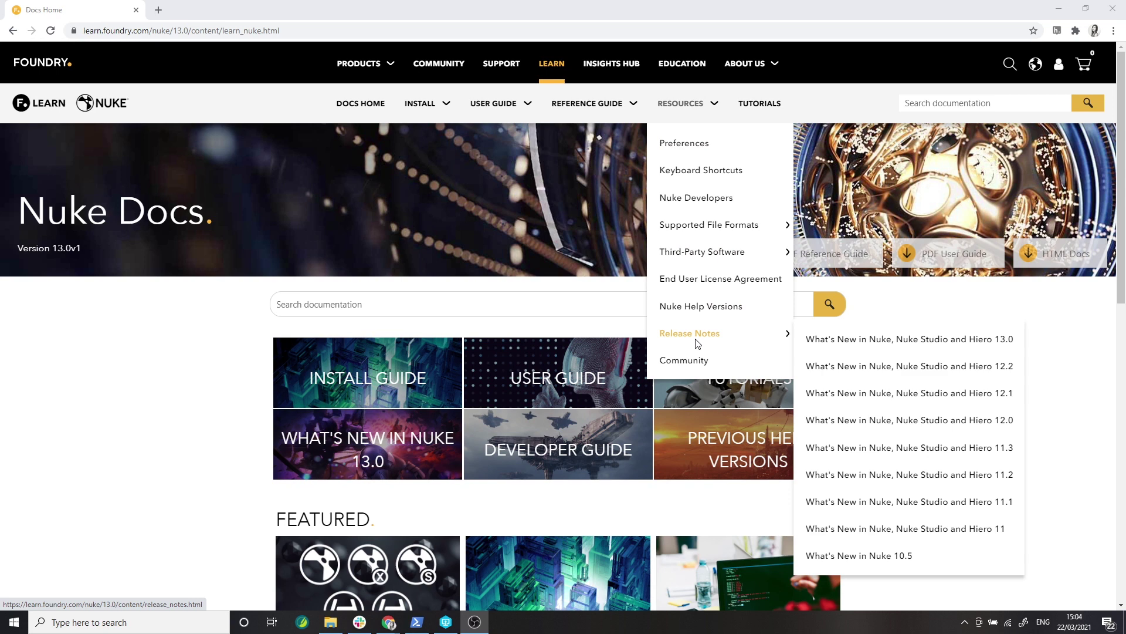
click(980, 340)
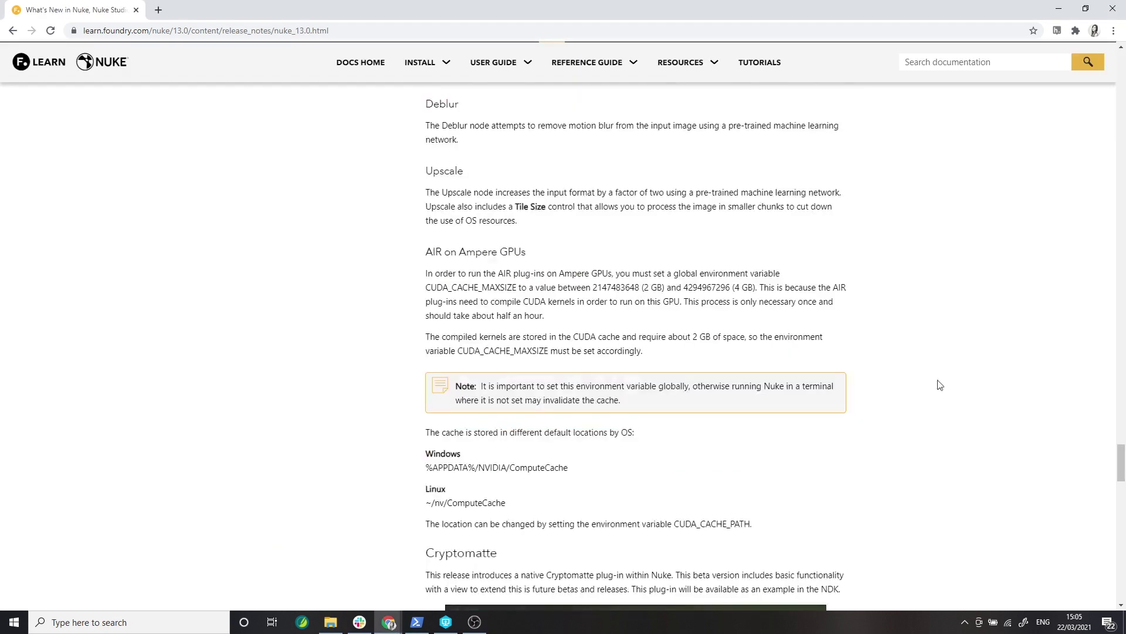
drag(593, 289, 730, 293)
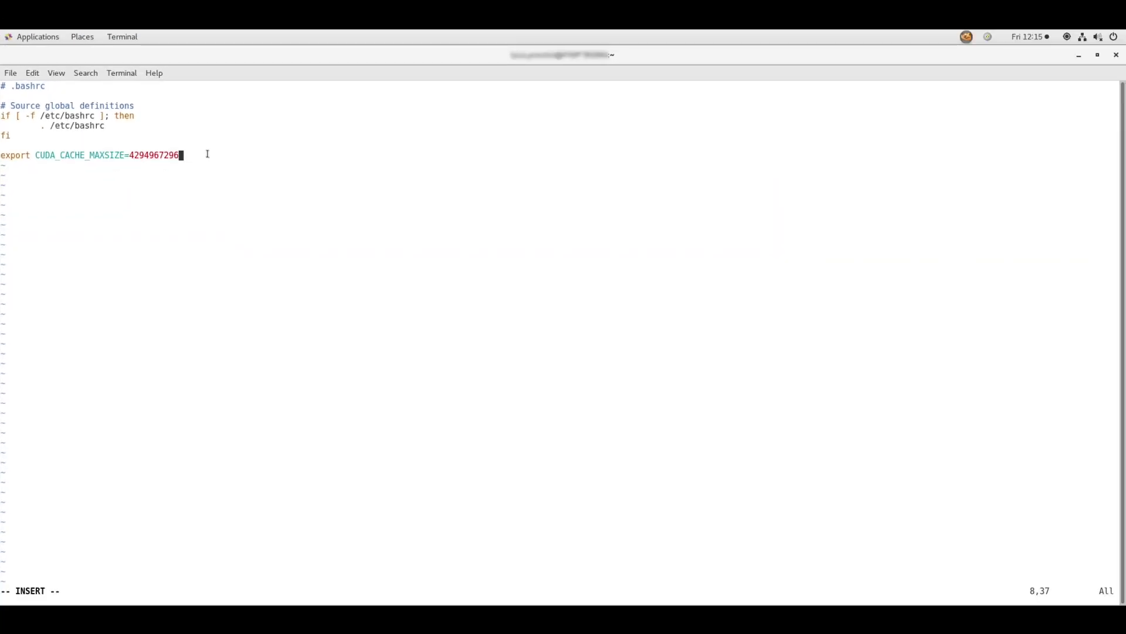
- Save and quit .bashrc with :wq!, then reload it with source .bashrc
key(Escape)
text(:wq!)
key(Return)
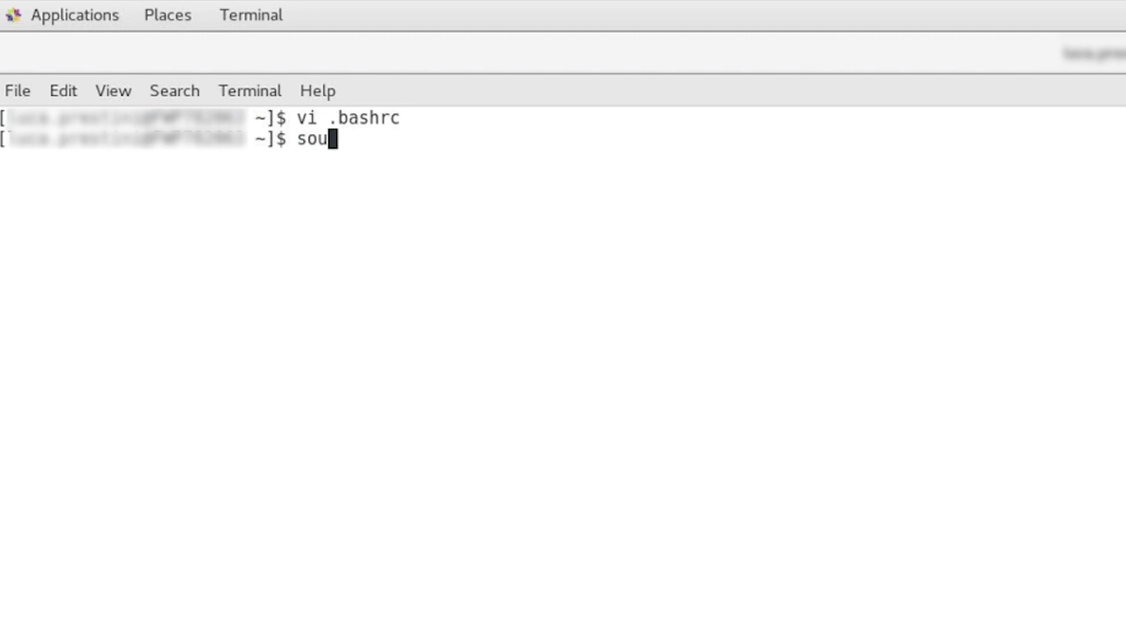
text(rce .bashrc)
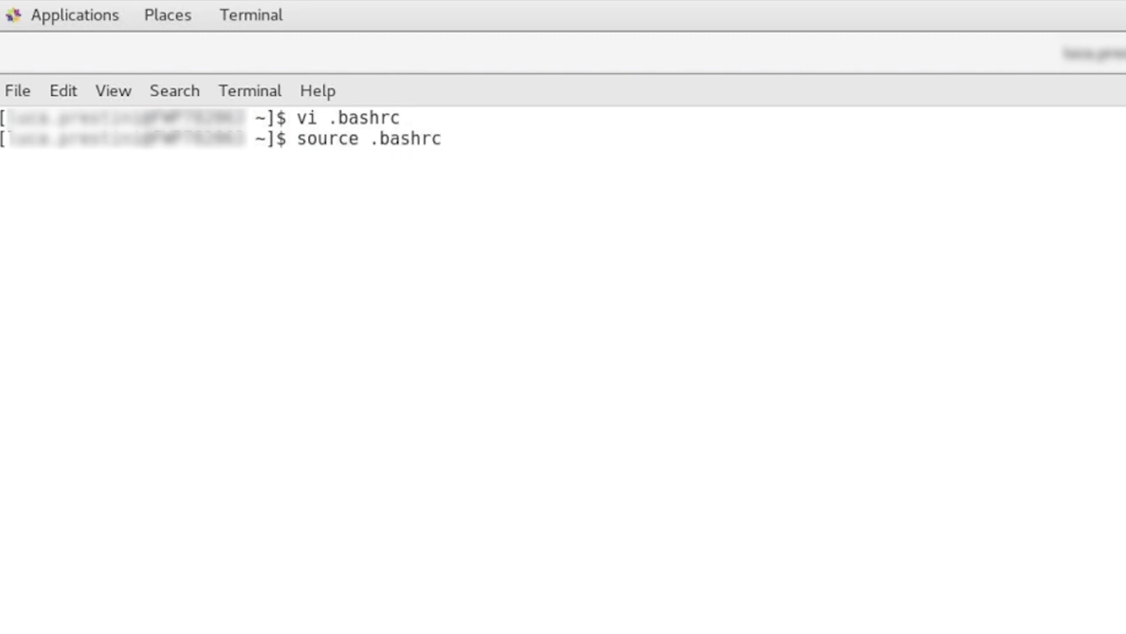
key(Return)
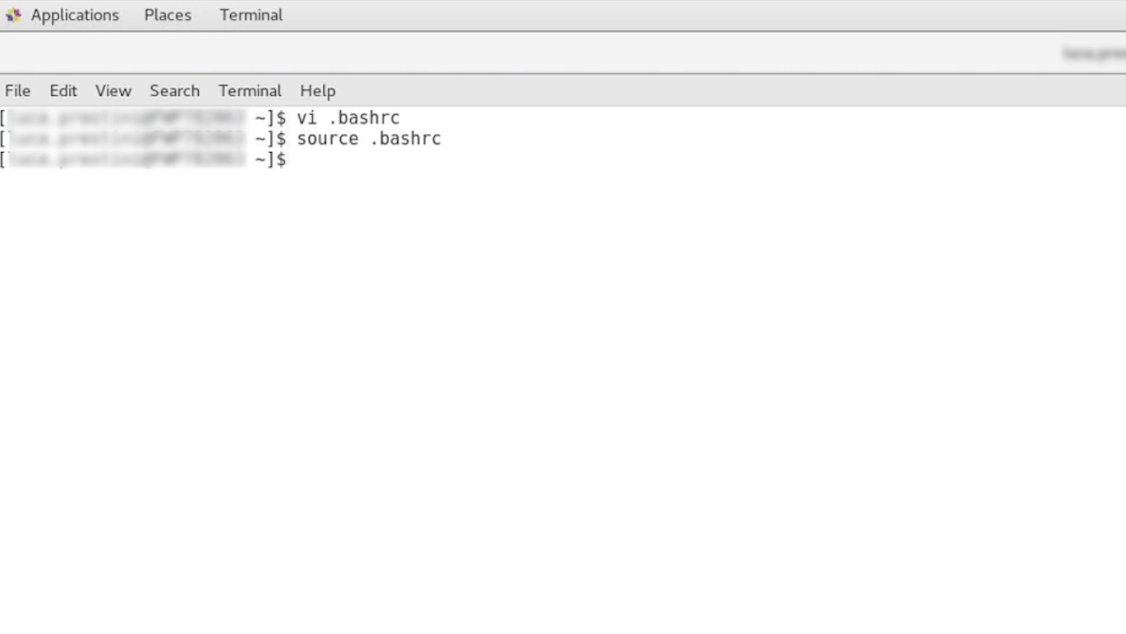
text(echo $)
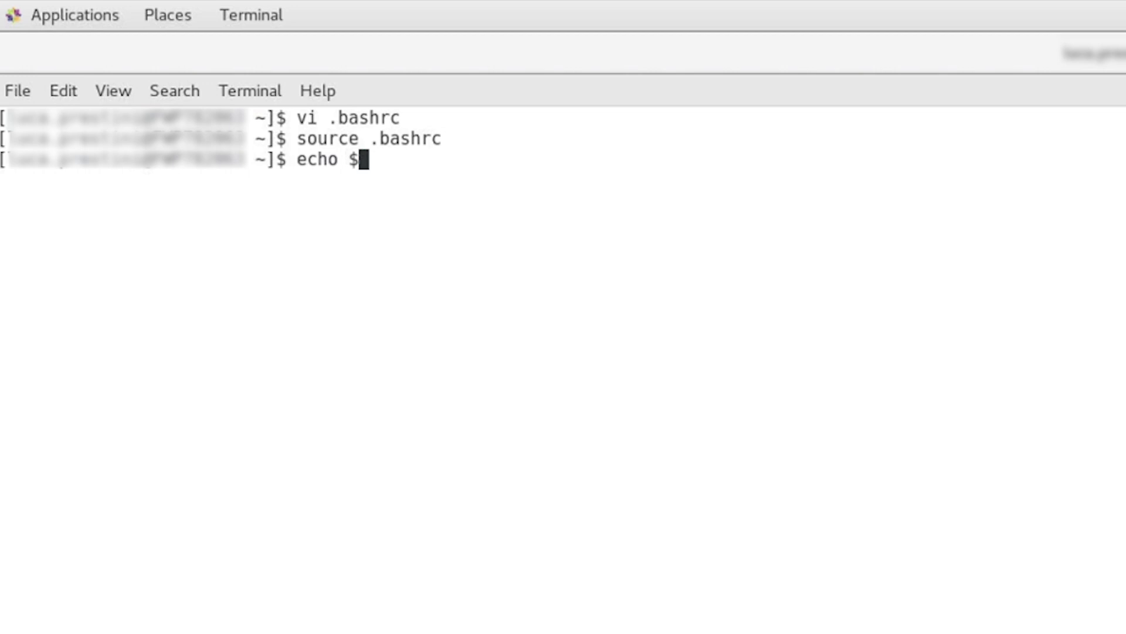
key(ctrl+shift+v)
key(BackSpace)
key(BackSpace)
key(BackSpace)
key(BackSpace)
key(BackSpace)
key(BackSpace)
key(BackSpace)
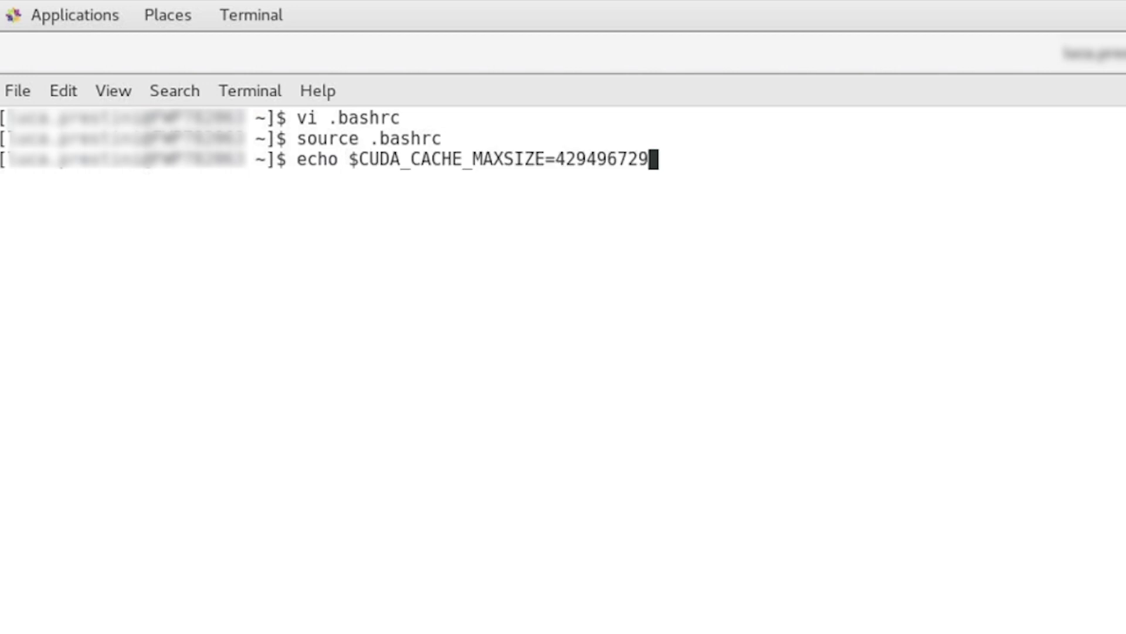
key(BackSpace)
key(BackSpace)
key(BackSpace)
key(BackSpace)
key(Return)
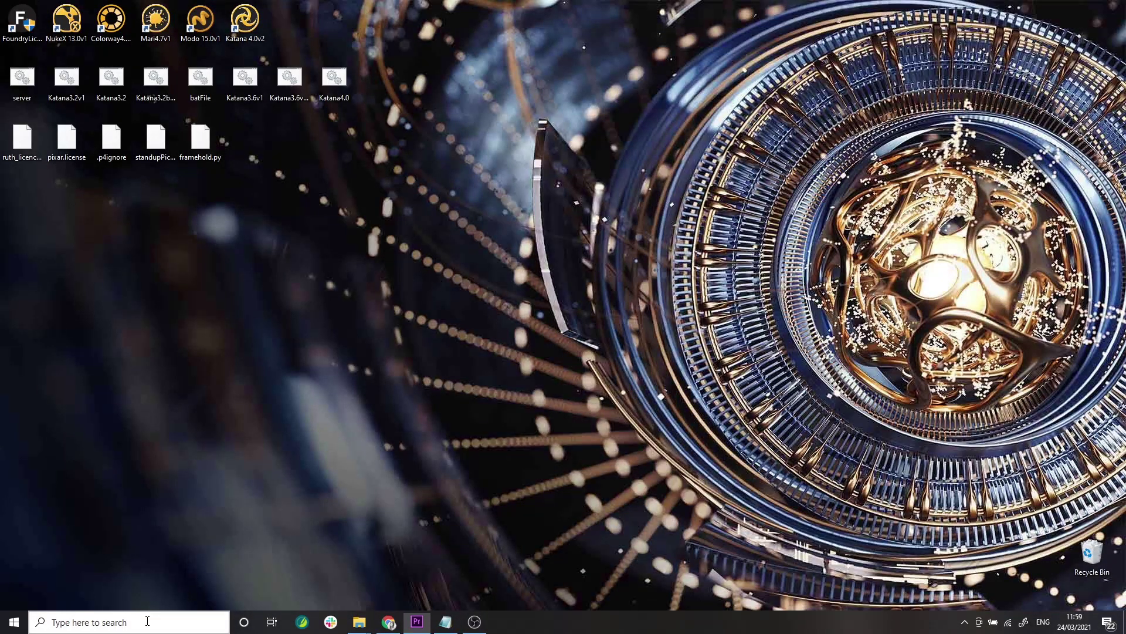
- Search 'ENVIR' and open the Environment Variables list from System Properties
click(147, 622)
text(ENVIRO)
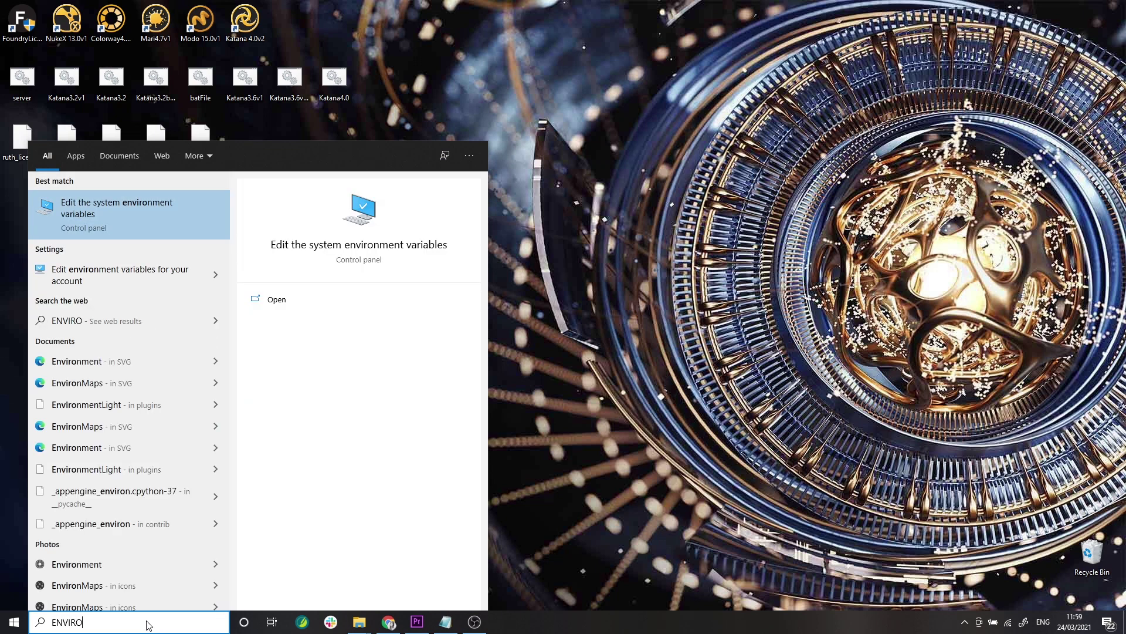
click(156, 229)
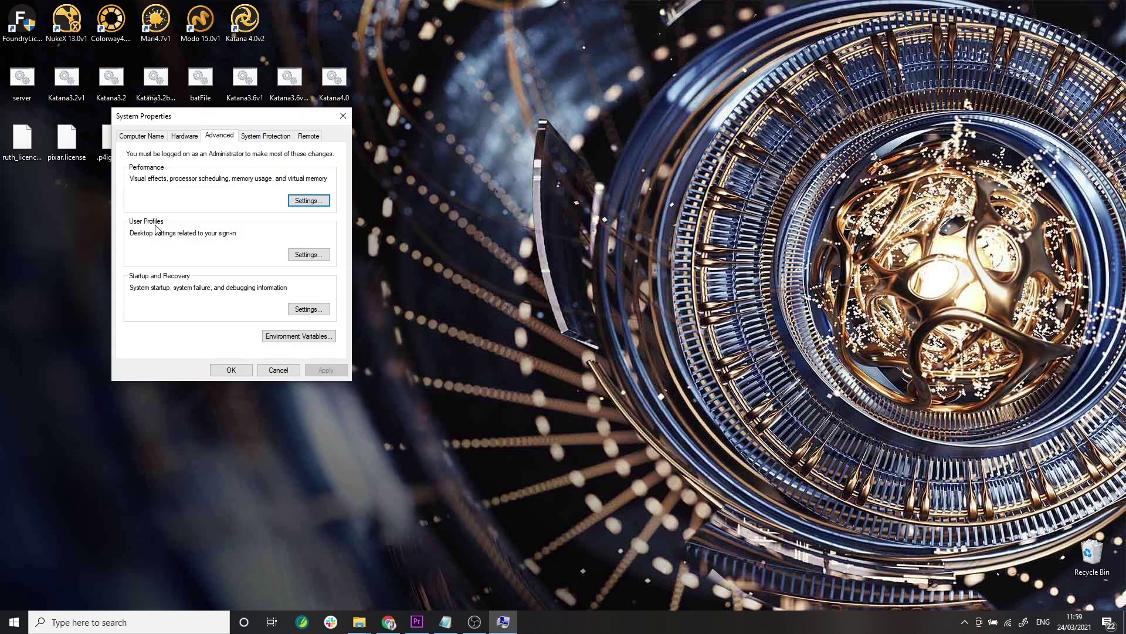
click(287, 339)
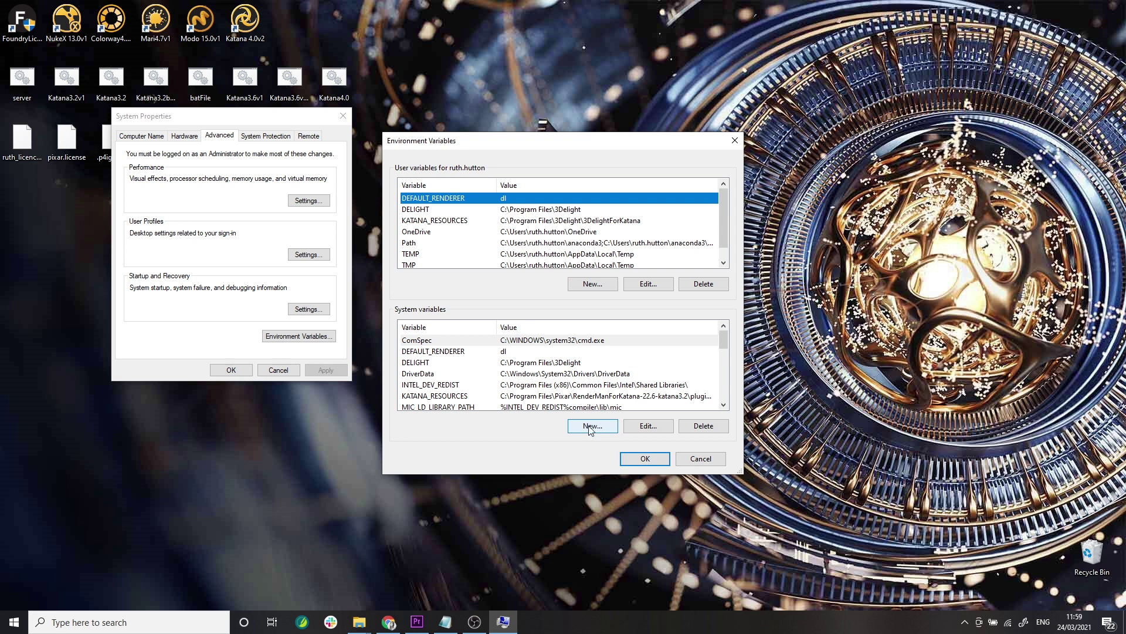
click(593, 284)
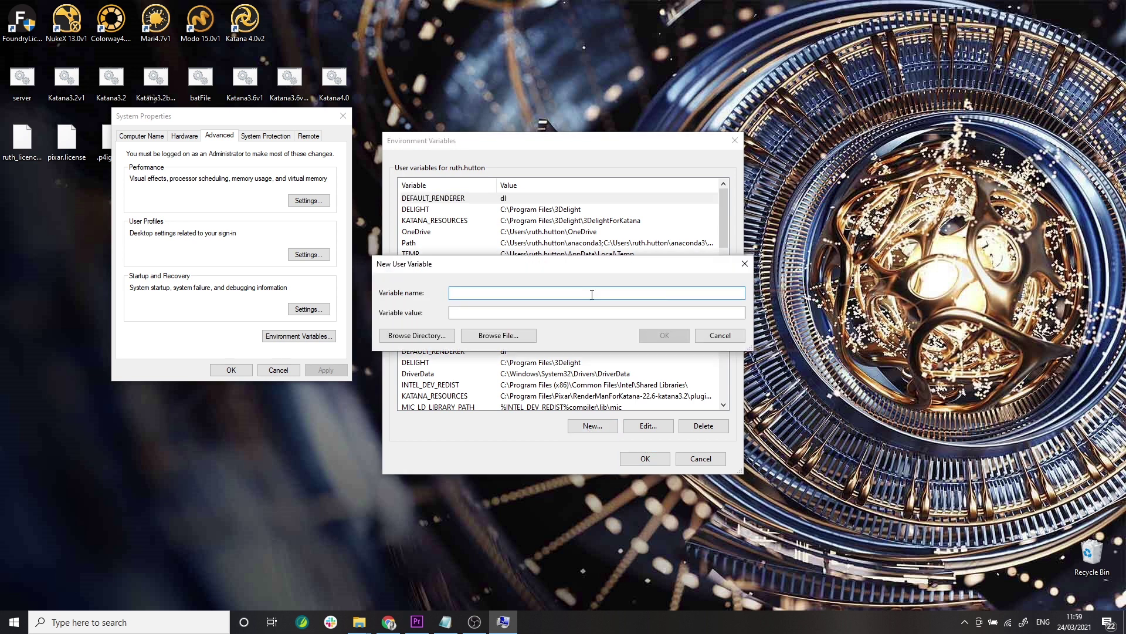
text(CUDA_CACHE_MAXSIZE)
click(596, 310)
key(ctrl+v)
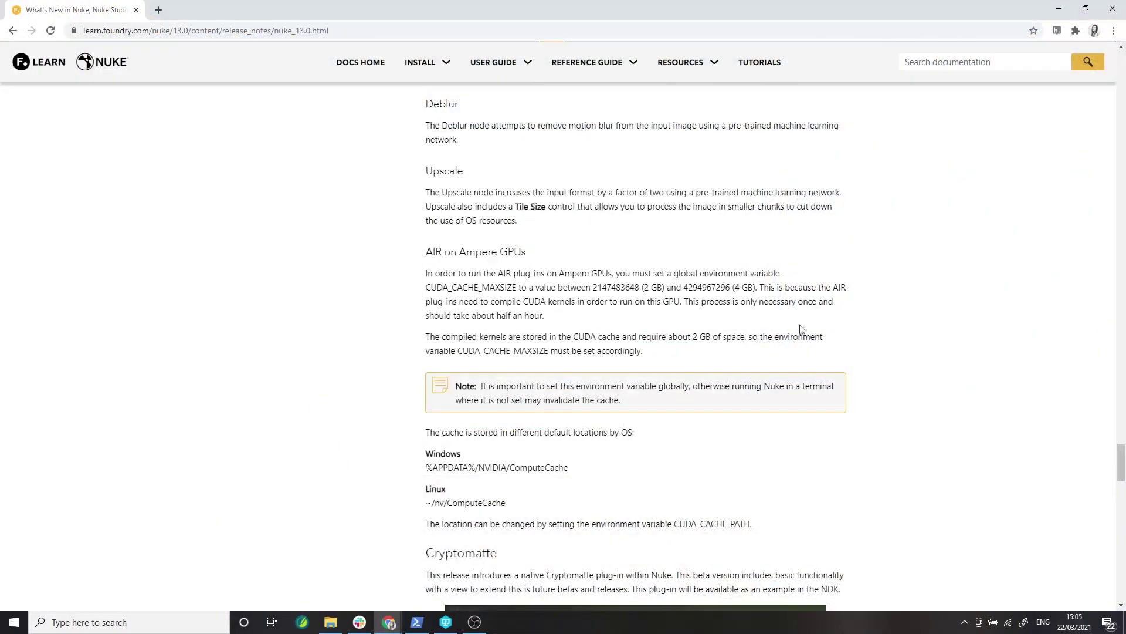
drag(594, 288, 731, 291)
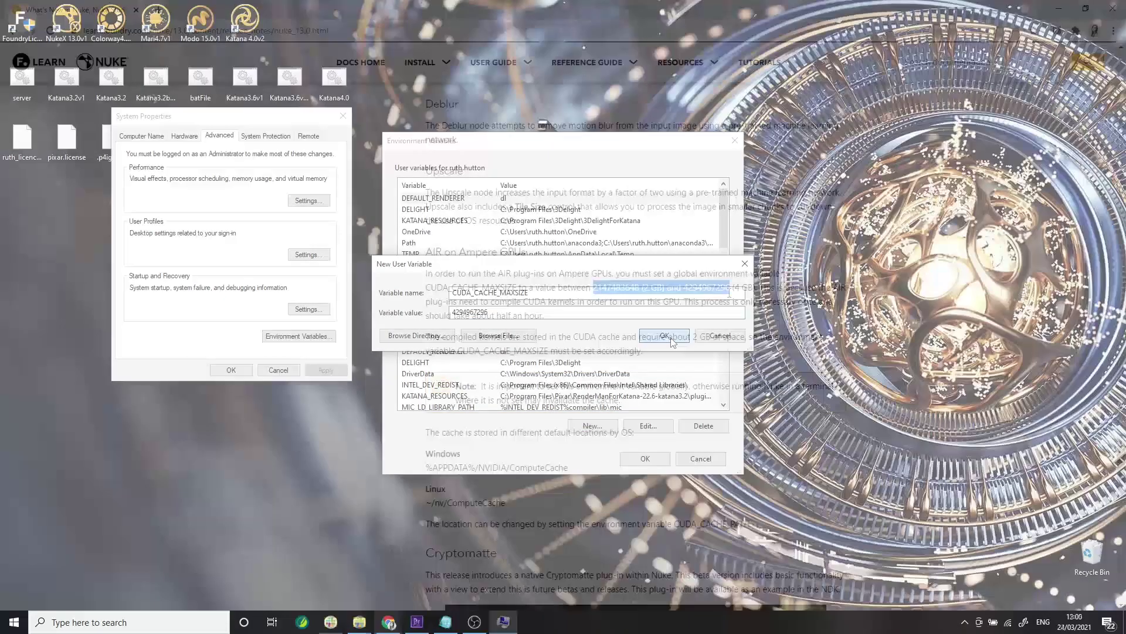
click(669, 336)
click(645, 458)
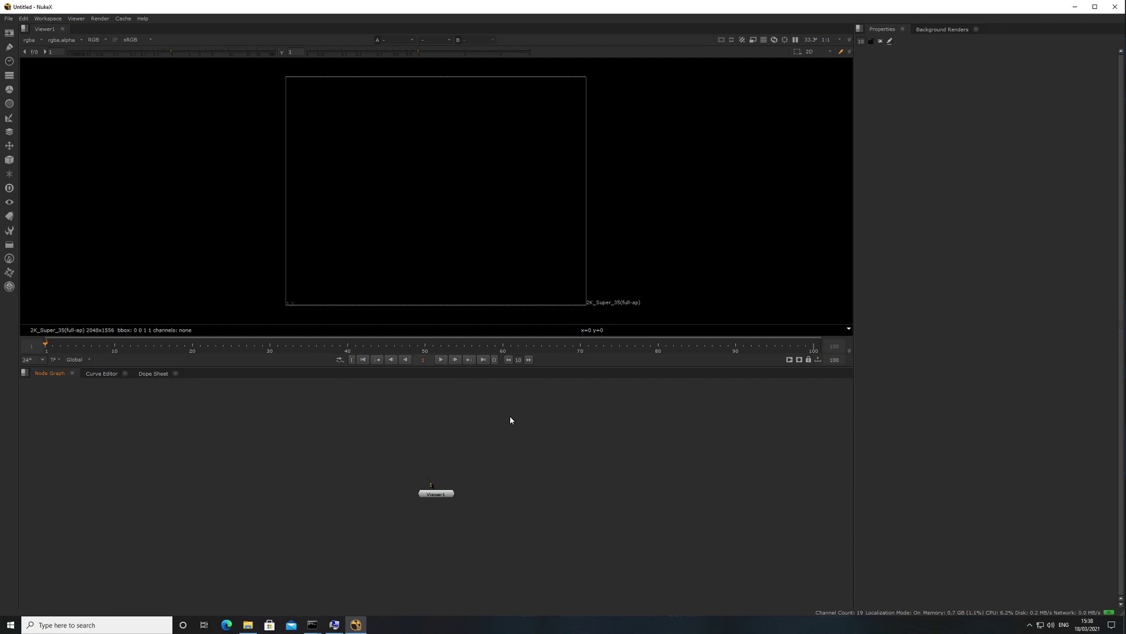
- Chain a CheckerBoard1 node into Upscale1 and connect Viewer1 to show the 4096x3112 result
key(Tab)
text(check)
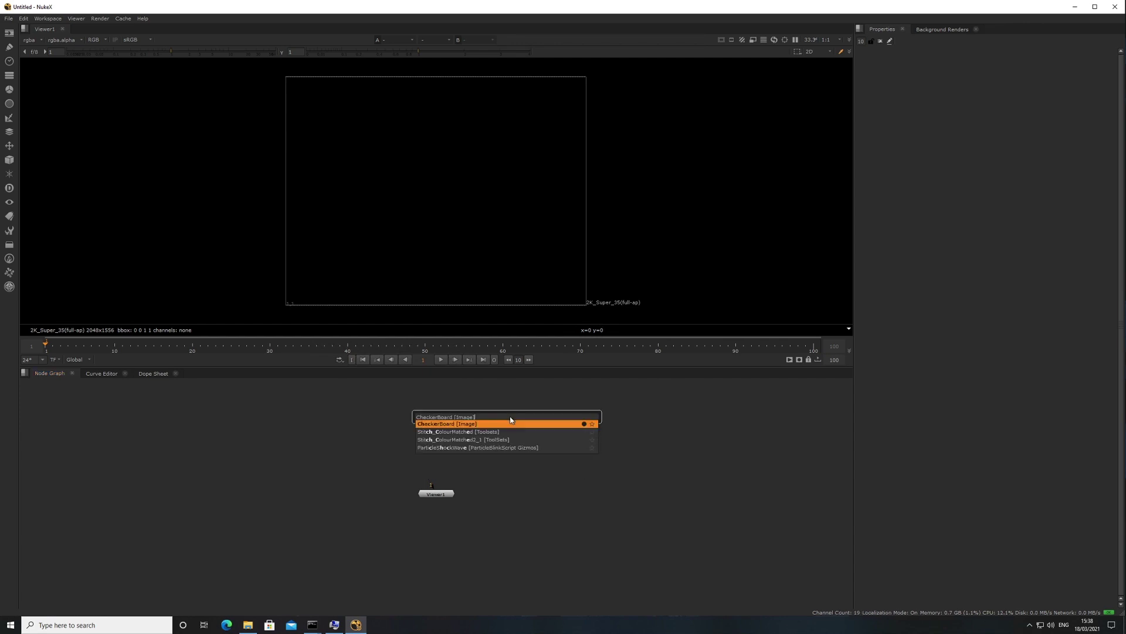
key(Return)
key(Tab)
text(upscale)
key(Return)
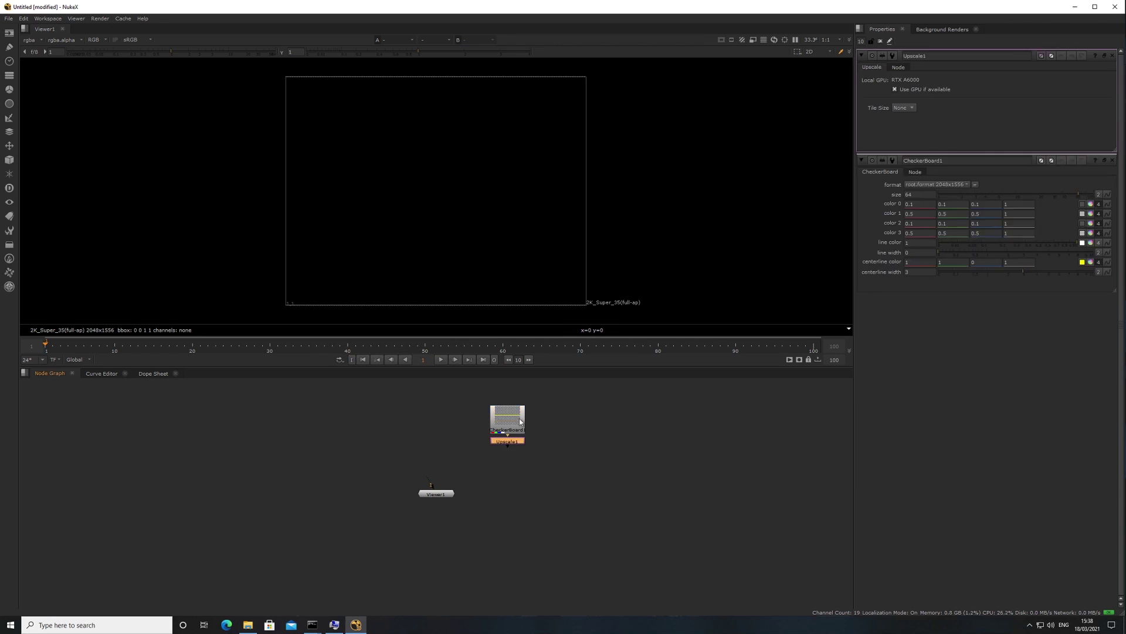
drag(514, 447, 512, 450)
key(1)
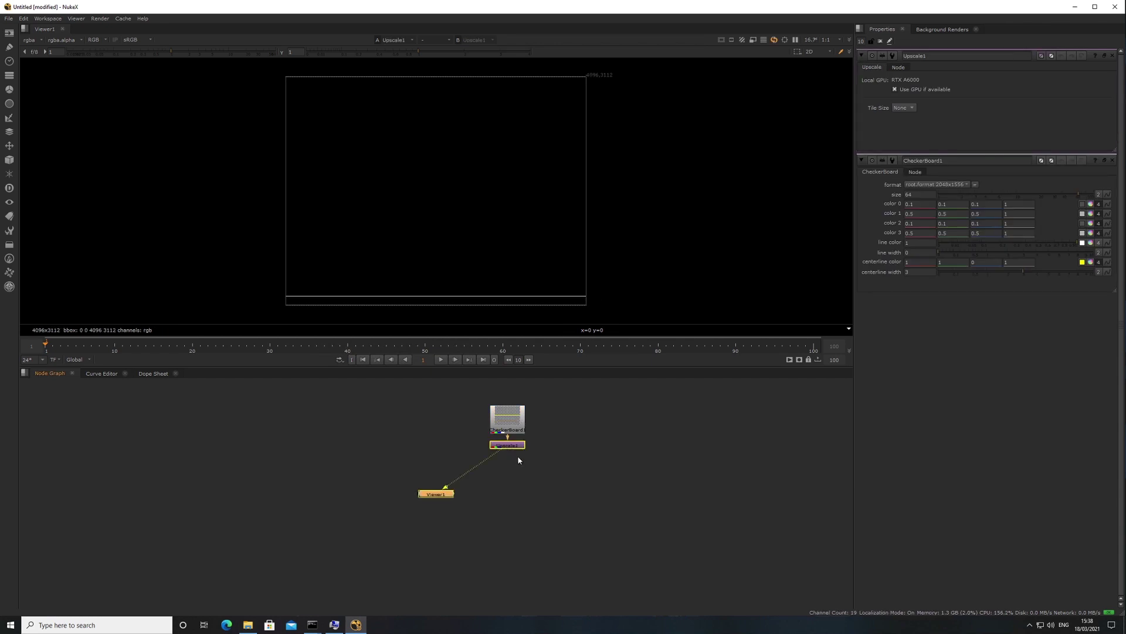